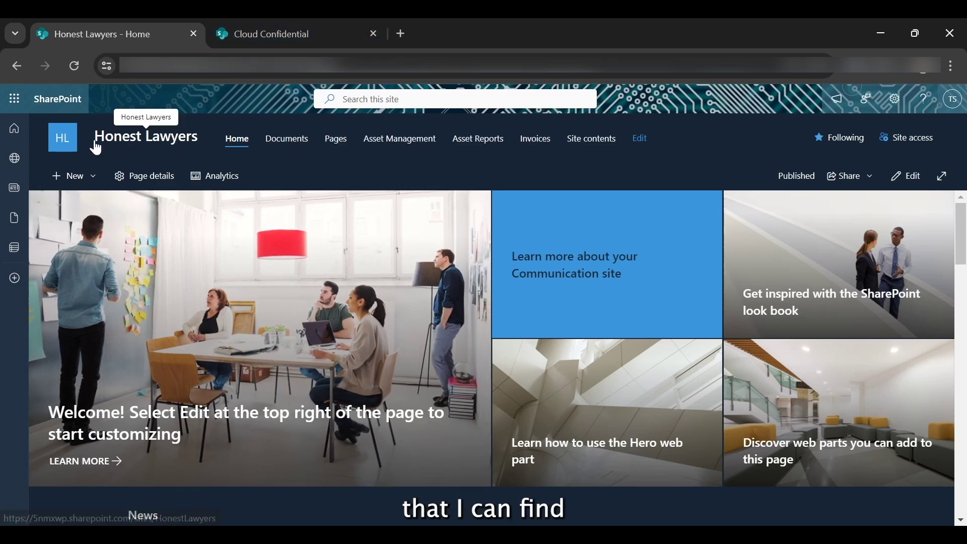
Show the advanced permissions page: Members (Edit), Owners (Full Control), Visitors (Read)
{"action": "left_click", "coordinate": [416, 57]}
{"action": "key", "text": "BackSpace"}
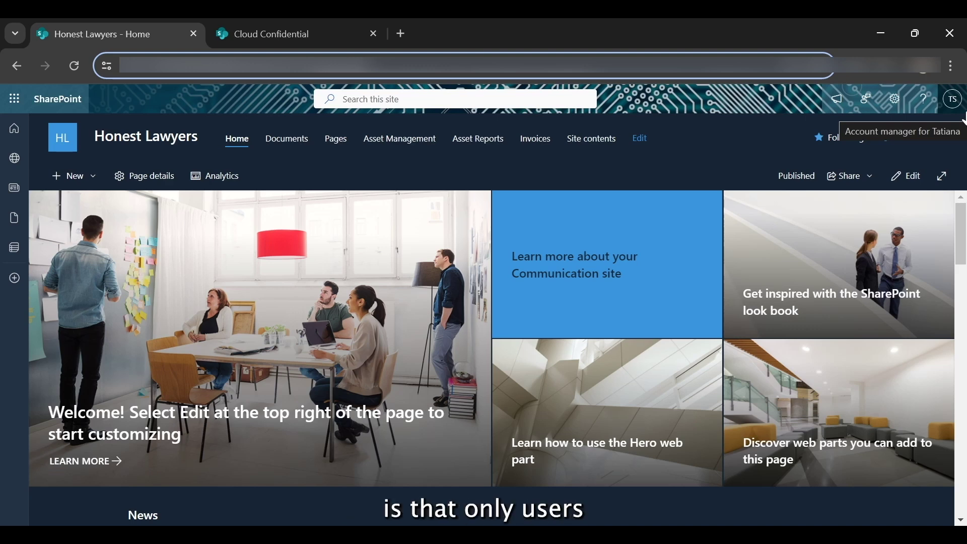
{"action": "left_click", "coordinate": [896, 100]}
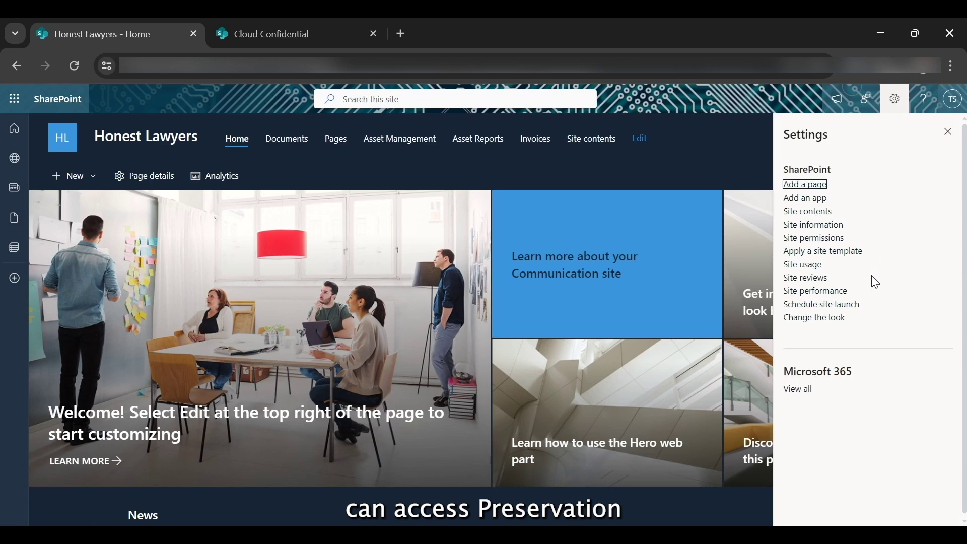
{"action": "left_click", "coordinate": [806, 238]}
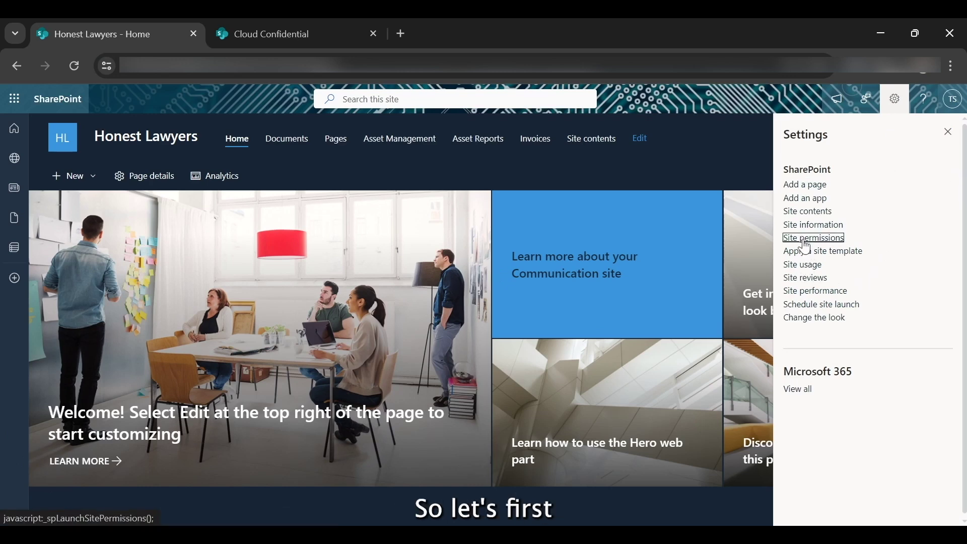
{"action": "left_click", "coordinate": [806, 240]}
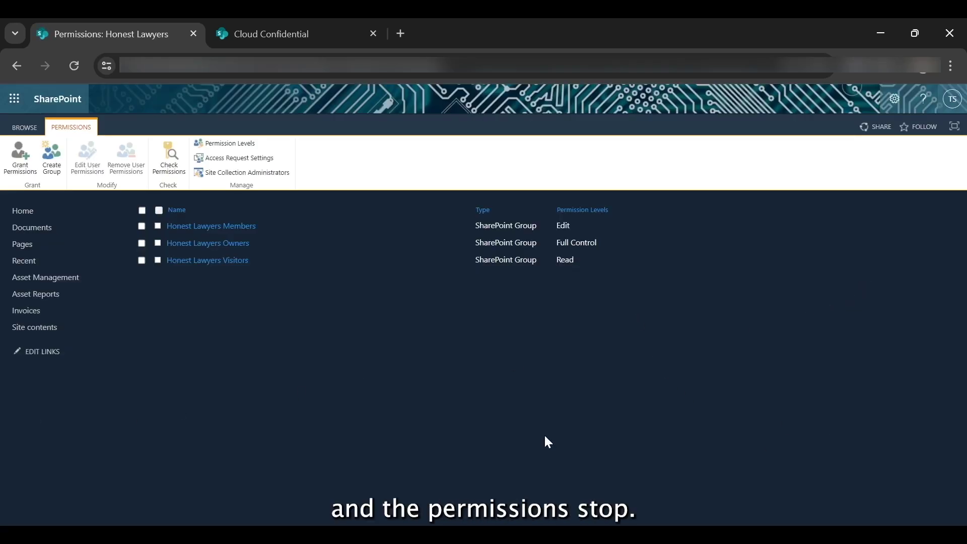
Confirm the current user is among the site collection administrators
{"action": "left_click", "coordinate": [230, 173]}
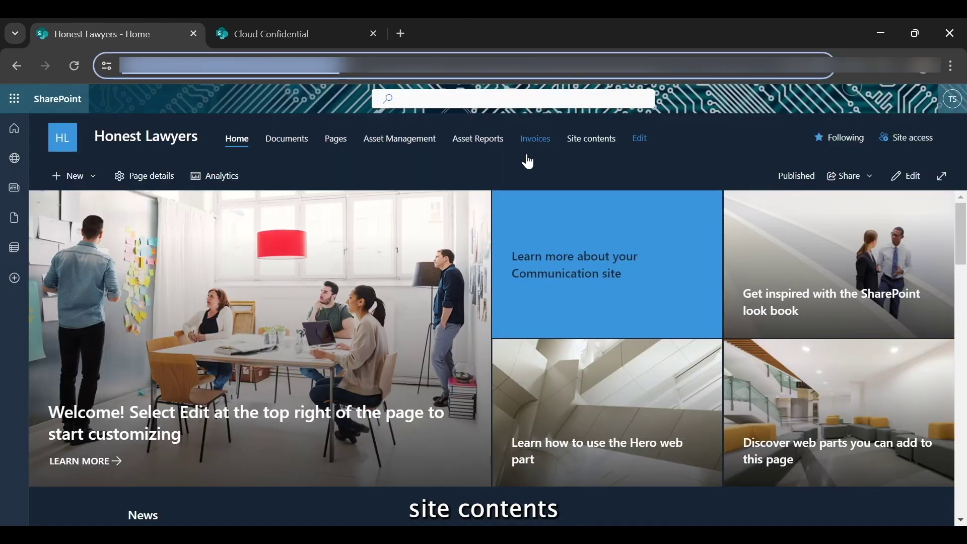
Review the ten site libraries and lists, noting no Preservation Hold Library exists yet
{"action": "left_click", "coordinate": [595, 145]}
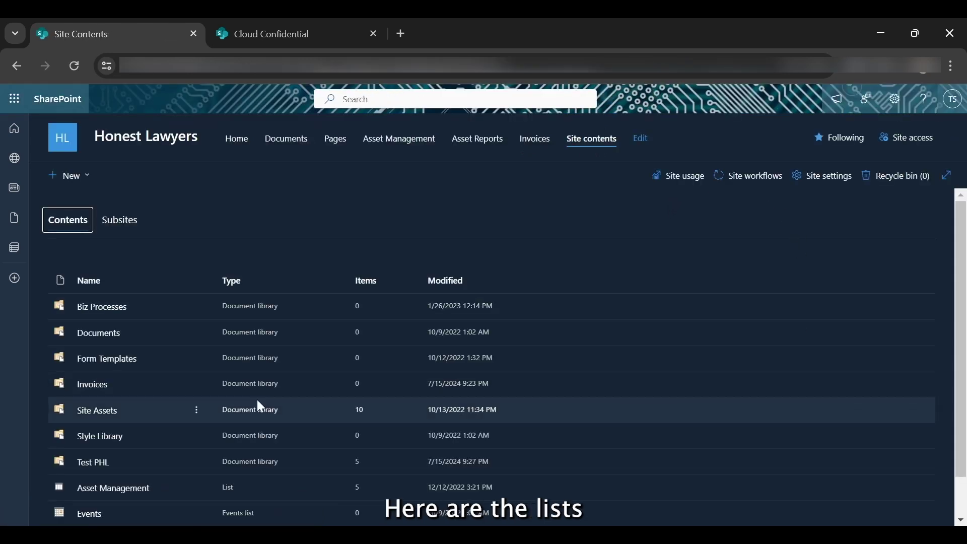
{"action": "scroll", "coordinate": [162, 322], "scroll_direction": "down", "scroll_amount": 1}
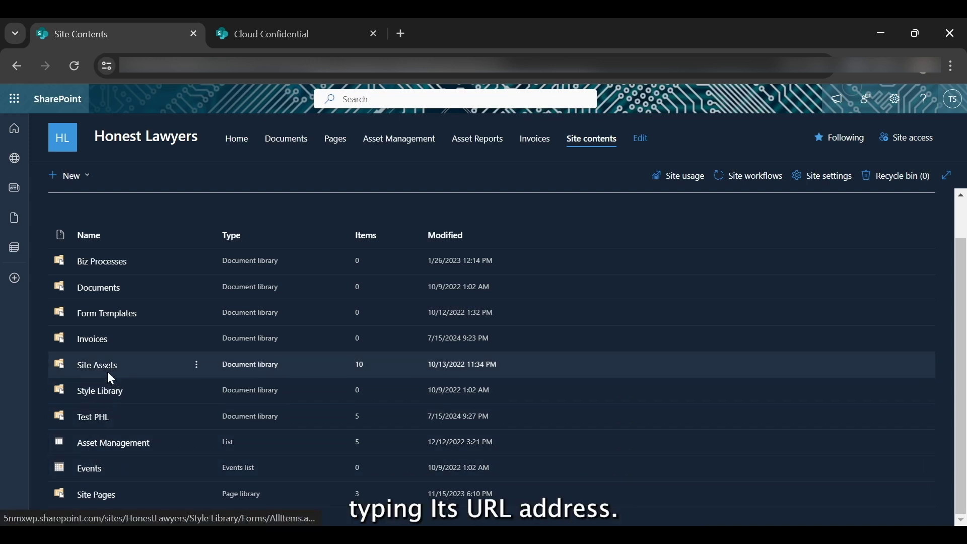
{"action": "left_click", "coordinate": [333, 70]}
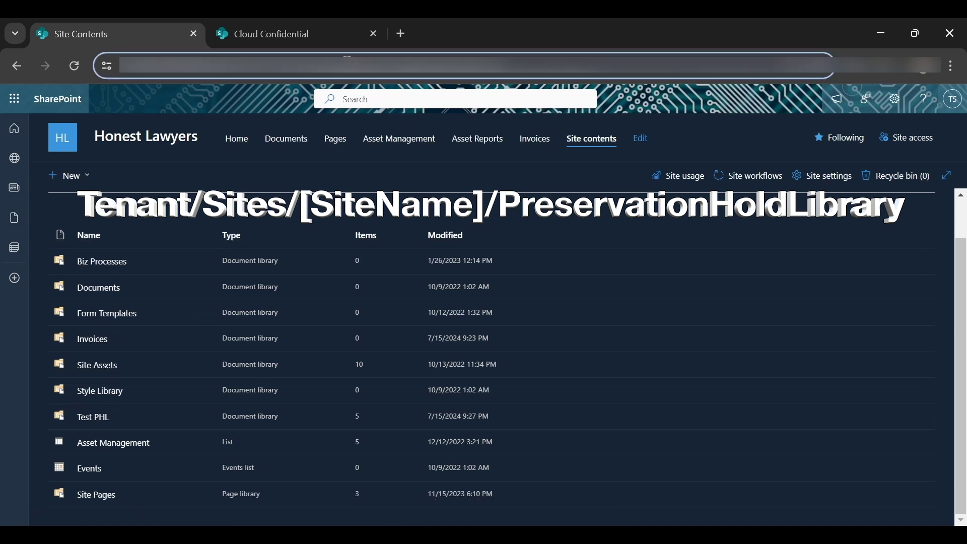
{"action": "left_click", "coordinate": [337, 72]}
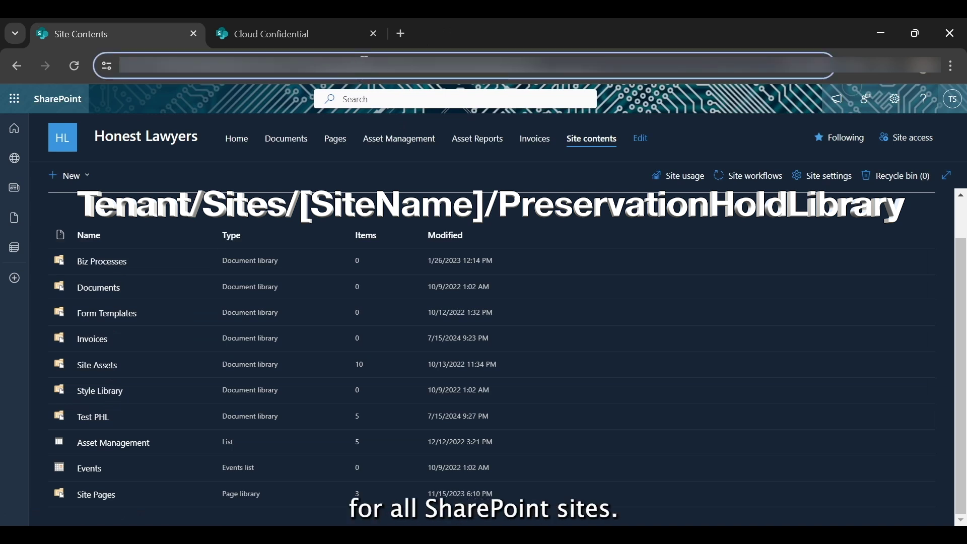
{"action": "type", "text": "Preserv"}
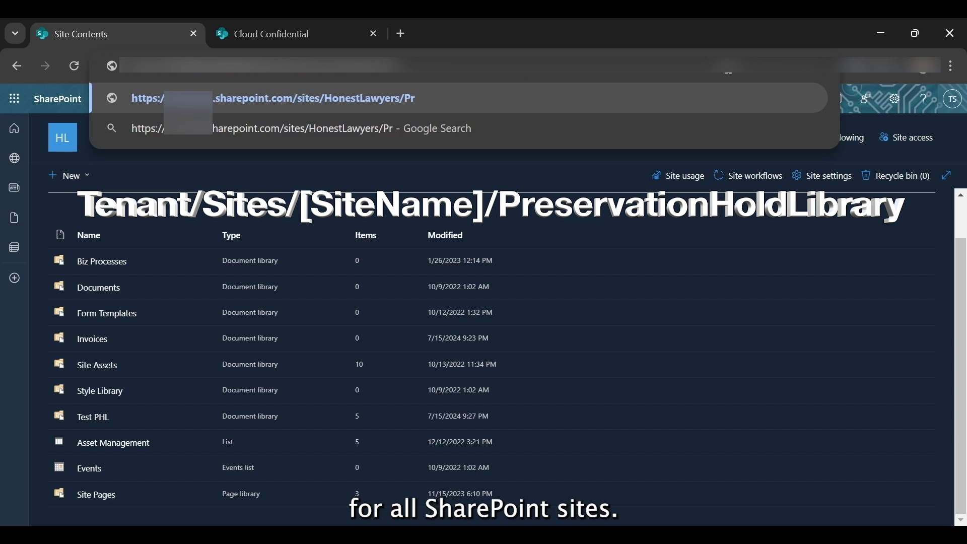
{"action": "type", "text": "a"}
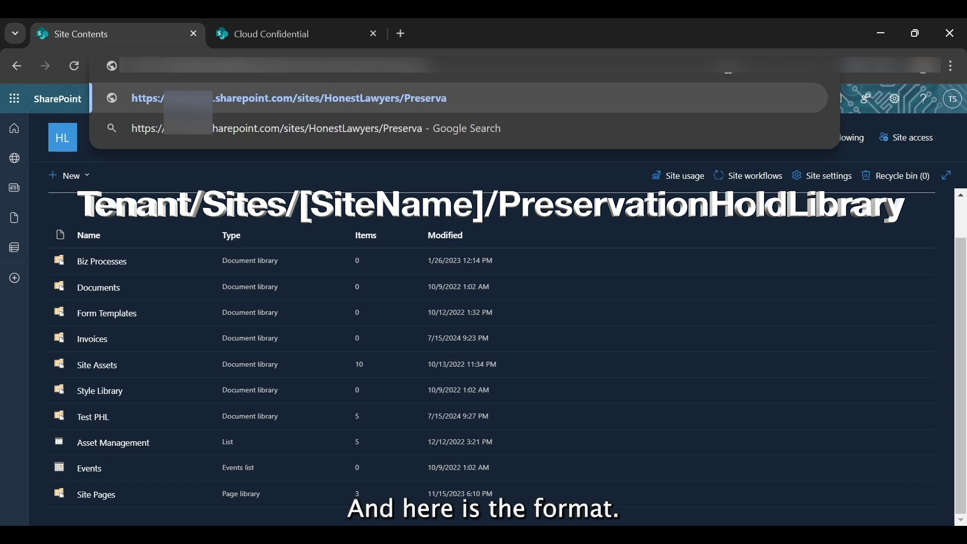
{"action": "type", "text": "tionHoldLibrary"}
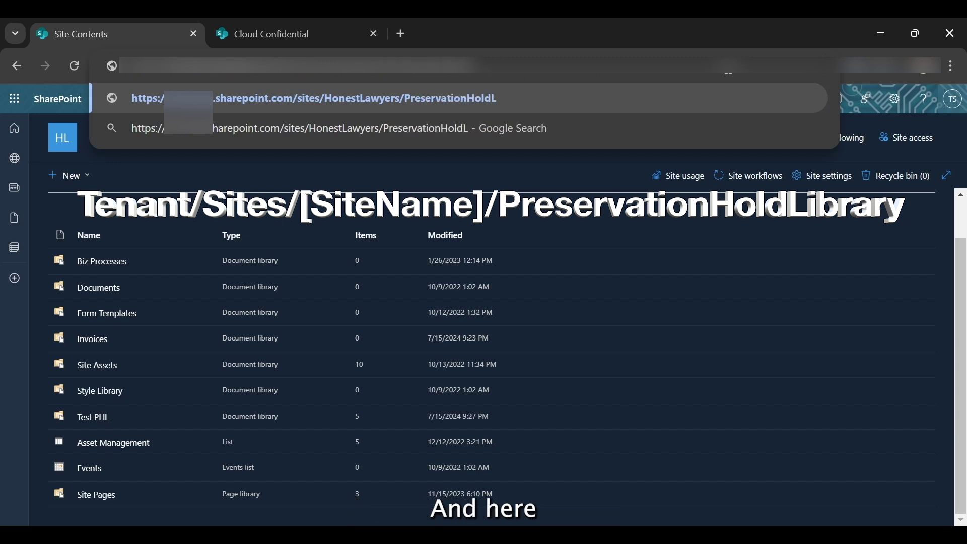
{"action": "key", "text": "Return"}
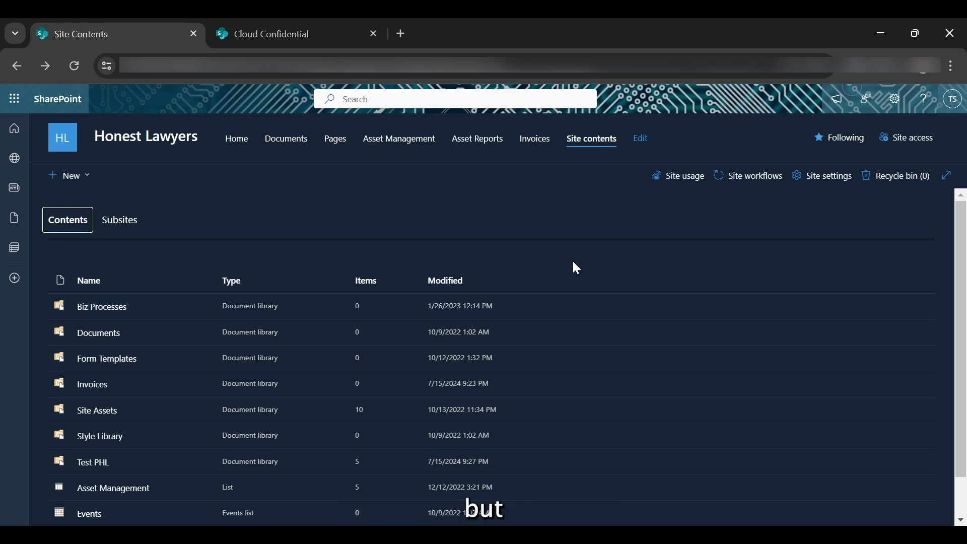
Label Bilingual+Support.pdf in Test PHL with the Financial Data Label, locking it as a record
{"action": "left_click", "coordinate": [91, 464]}
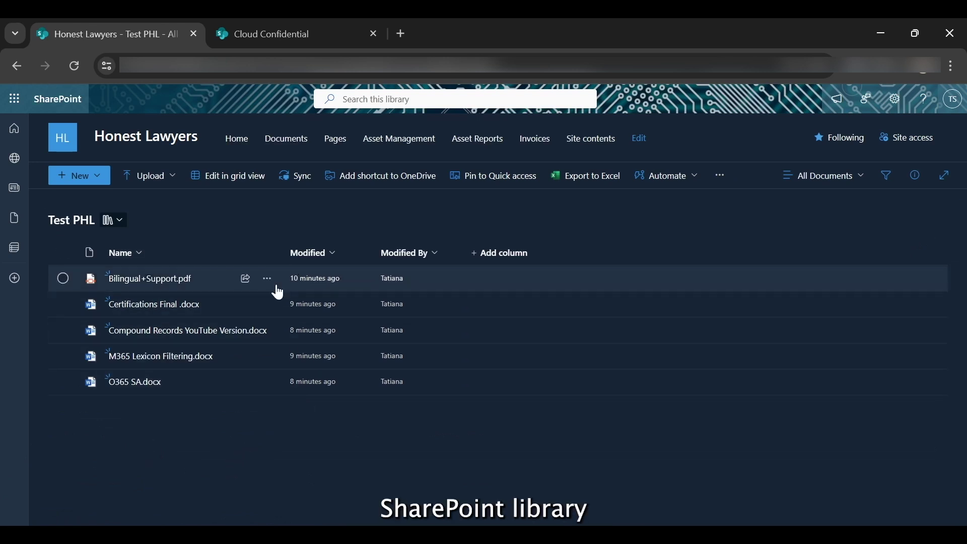
{"action": "left_click", "coordinate": [267, 280]}
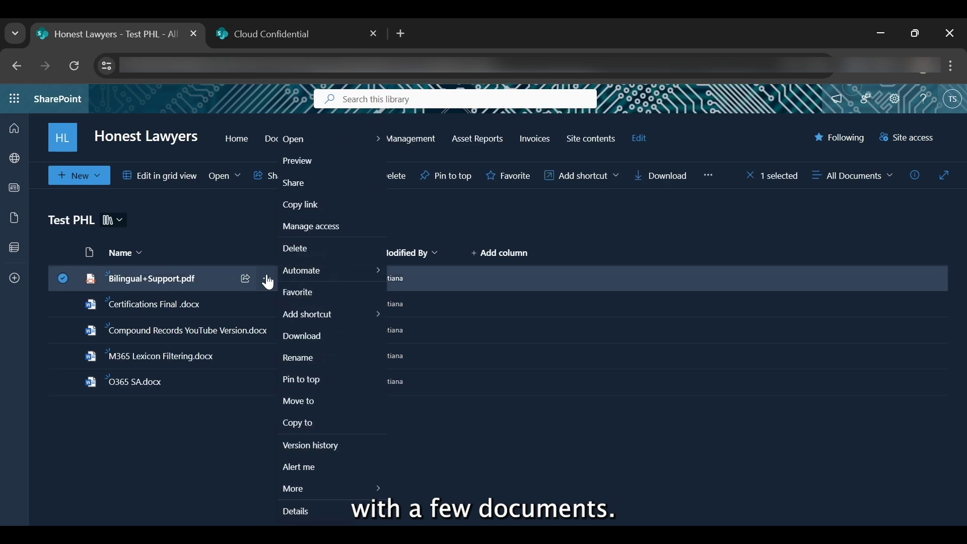
{"action": "mouse_move", "coordinate": [313, 496]}
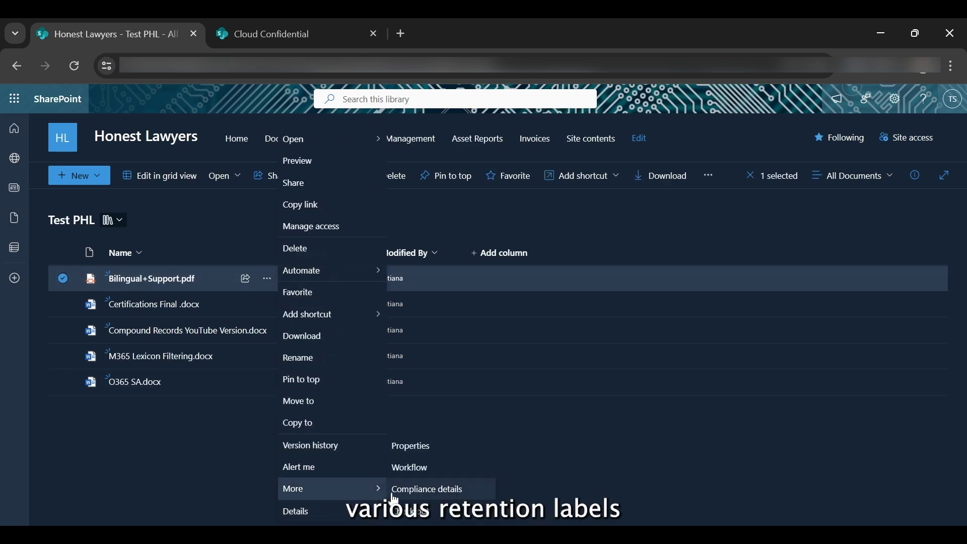
{"action": "left_click", "coordinate": [395, 447]}
{"action": "left_click", "coordinate": [548, 348]}
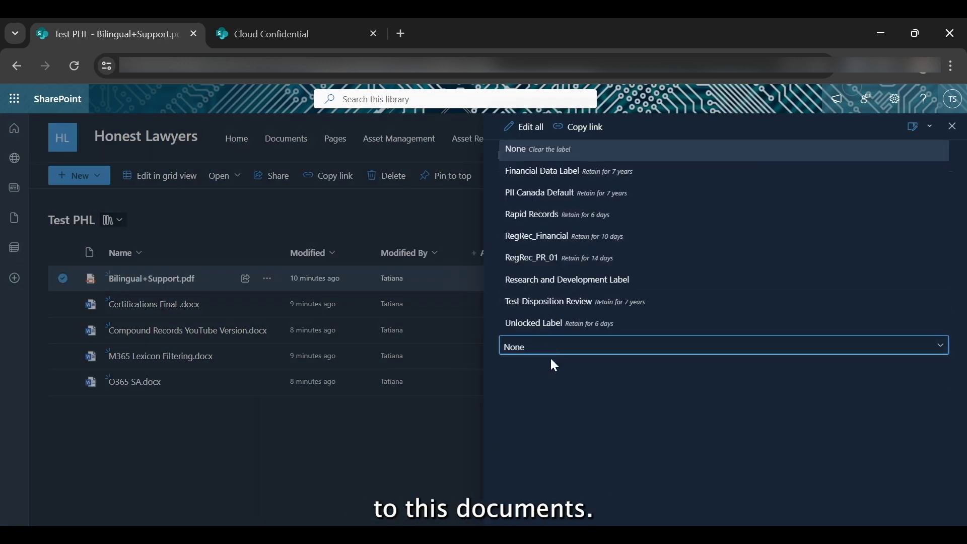
{"action": "left_click", "coordinate": [577, 171]}
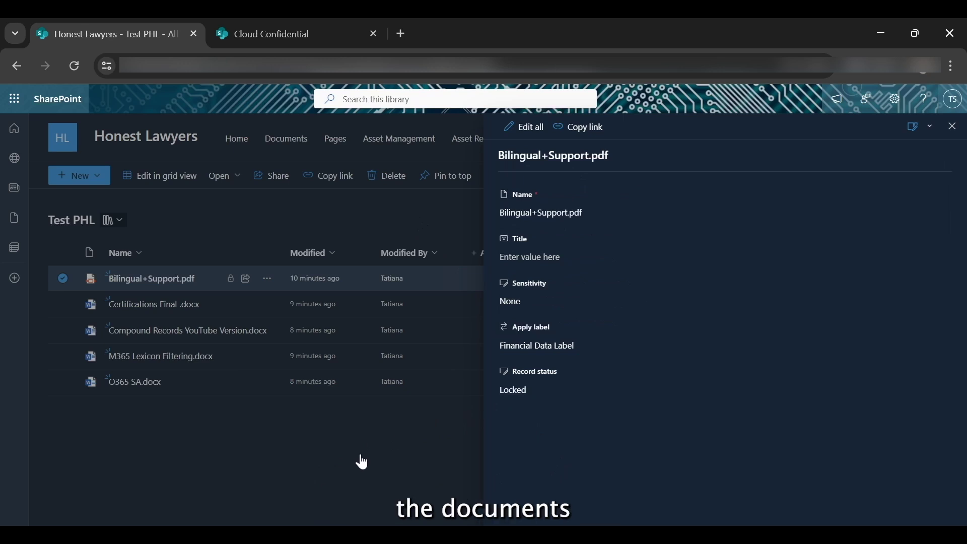
Bring up the properties pane of Certifications Final .docx to give it a record label
{"action": "key", "text": "Escape"}
{"action": "left_click", "coordinate": [269, 306]}
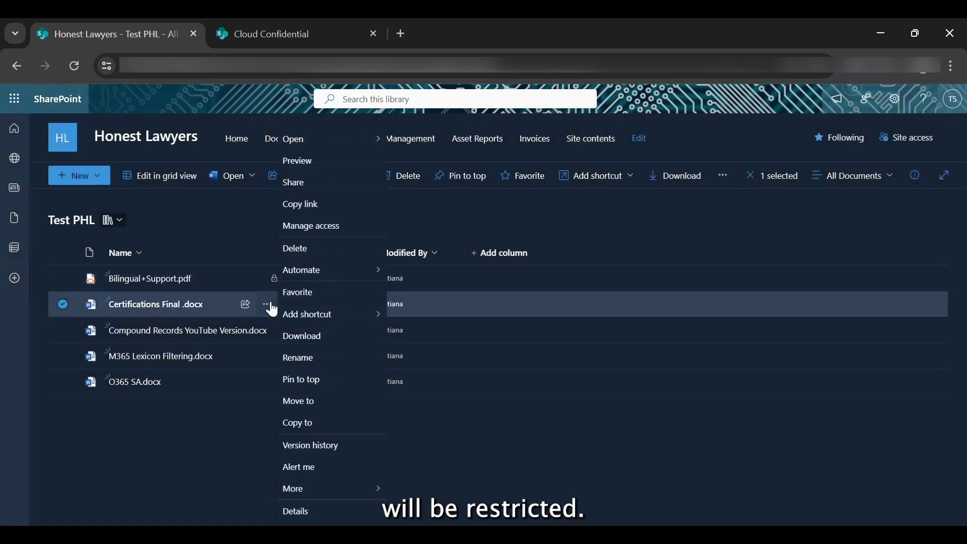
{"action": "mouse_move", "coordinate": [330, 491]}
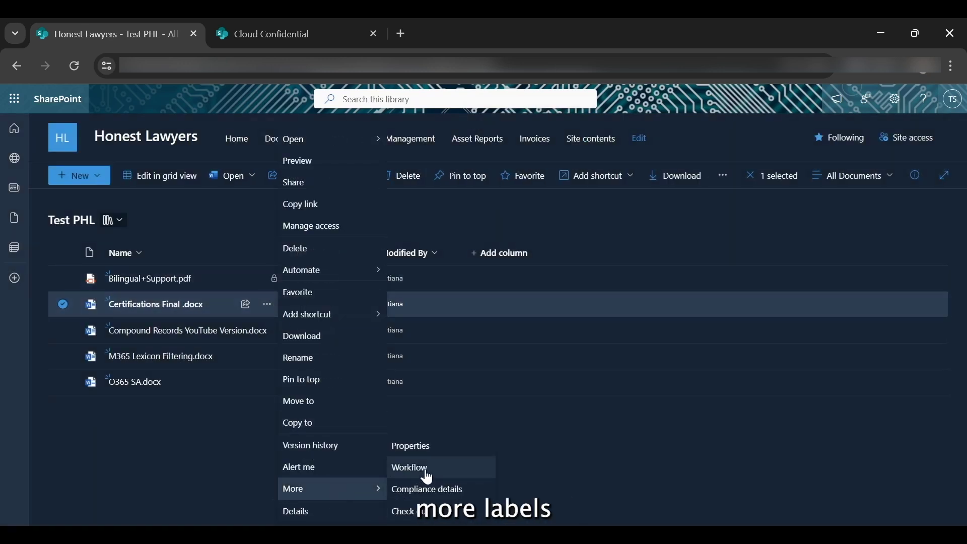
{"action": "left_click", "coordinate": [432, 450]}
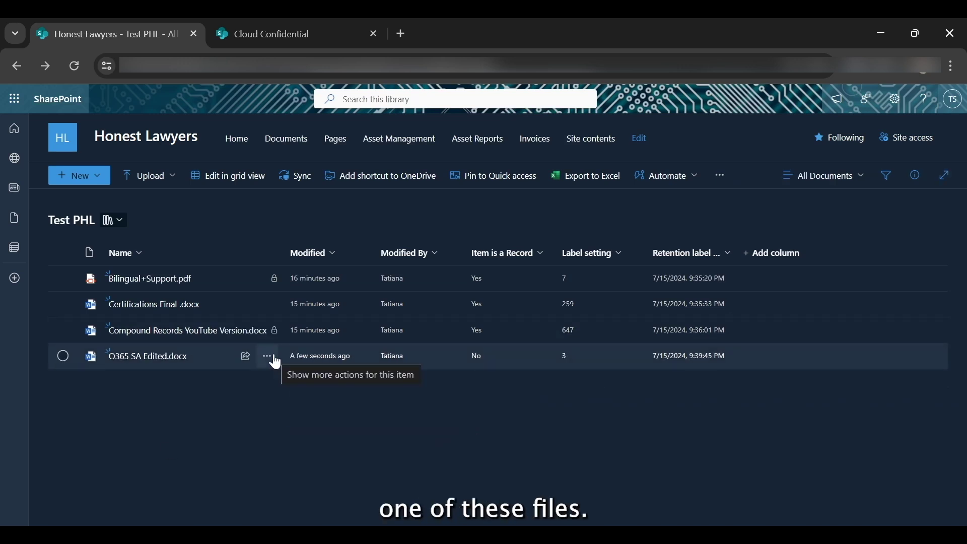
Delete O365 SA Edited.docx and check Site contents for the new 1-item Preservation Hold Library
{"action": "left_click", "coordinate": [274, 359]}
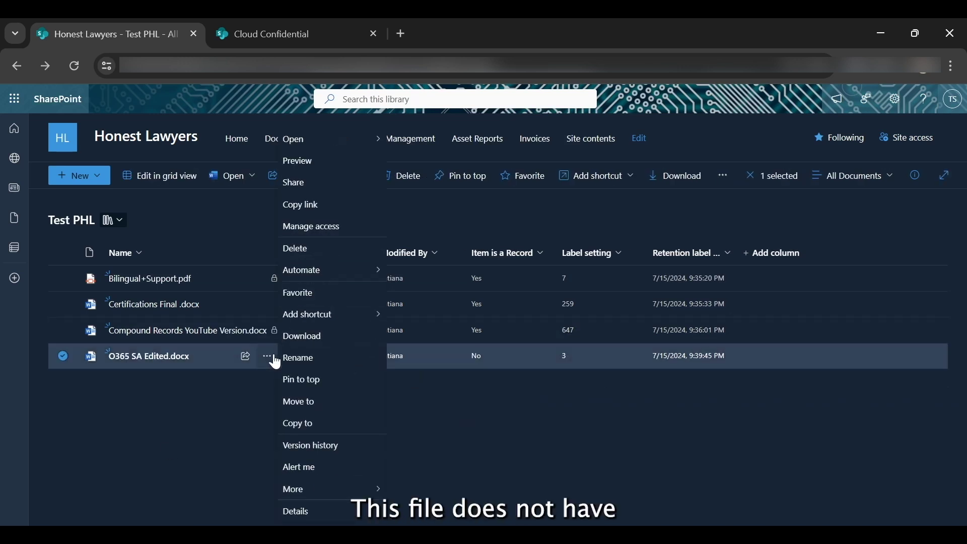
{"action": "left_click", "coordinate": [312, 249]}
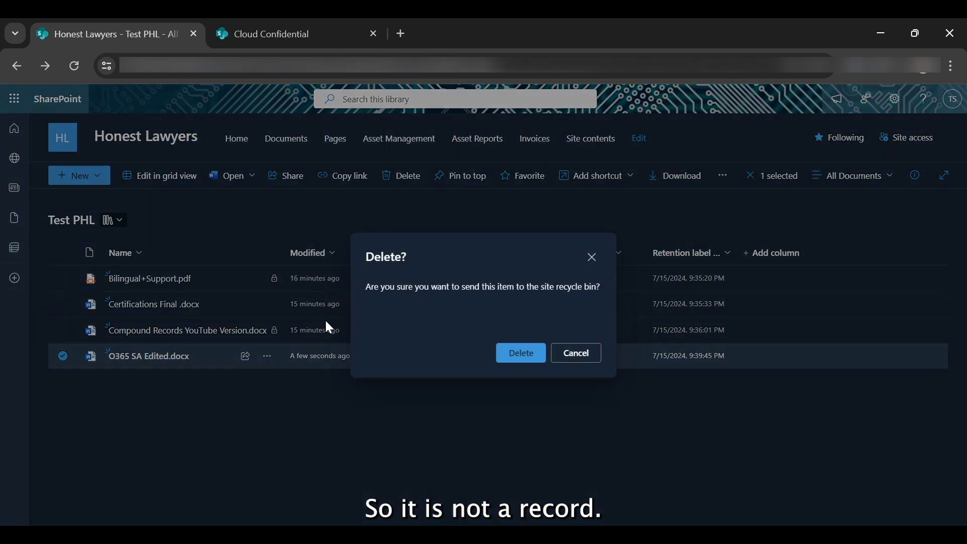
{"action": "left_click", "coordinate": [522, 355]}
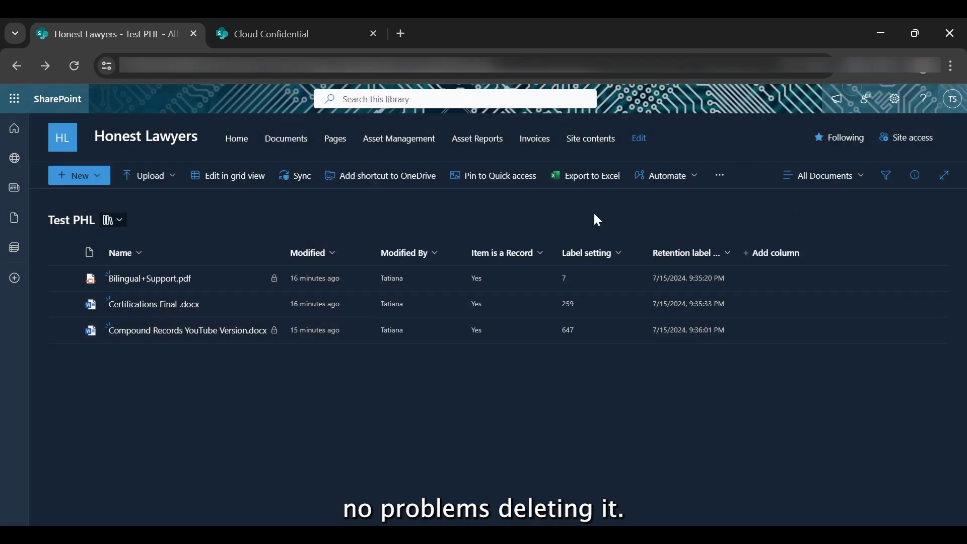
{"action": "left_click", "coordinate": [579, 140]}
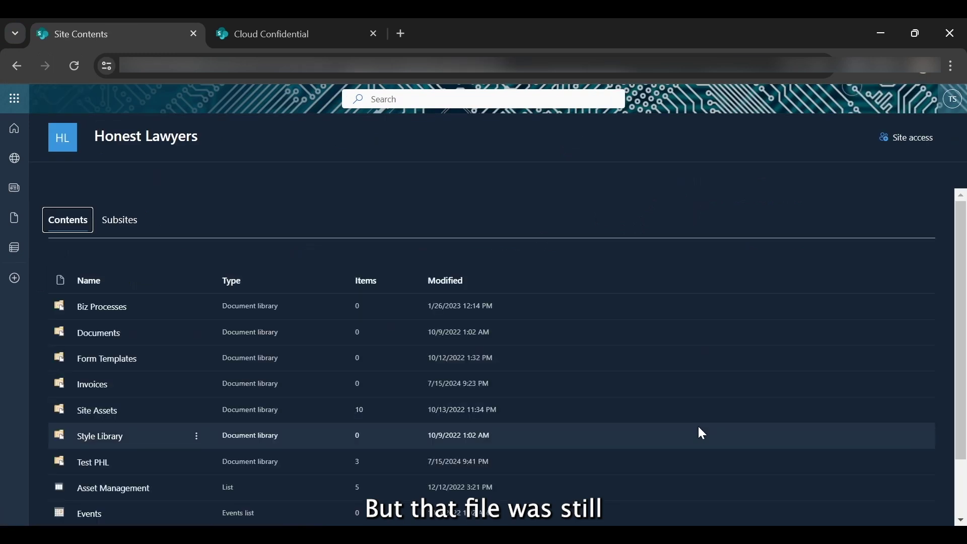
{"action": "scroll", "coordinate": [663, 405], "scroll_direction": "down", "scroll_amount": 2}
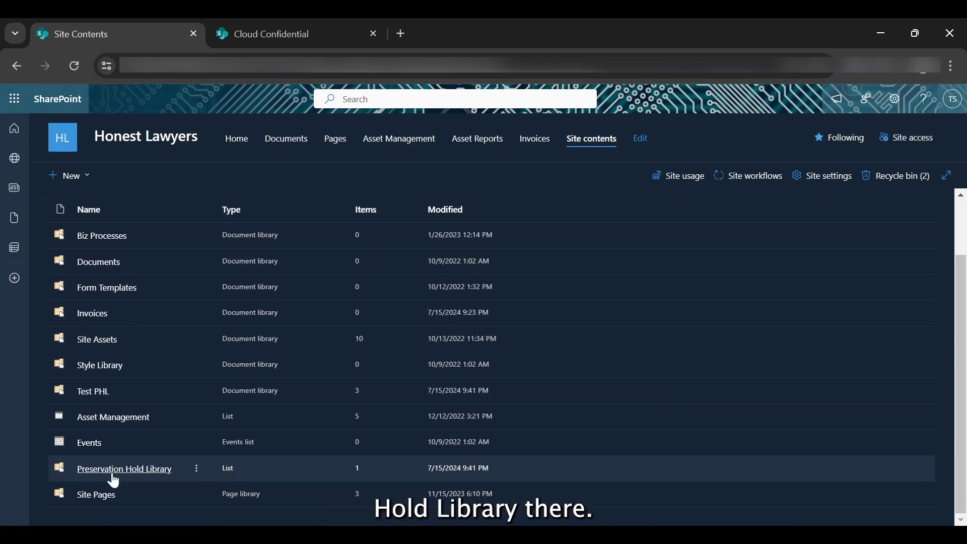
Show the version history of the preserved O365 SA Edited.docx copy in the Preservation Hold Library
{"action": "left_click", "coordinate": [115, 475]}
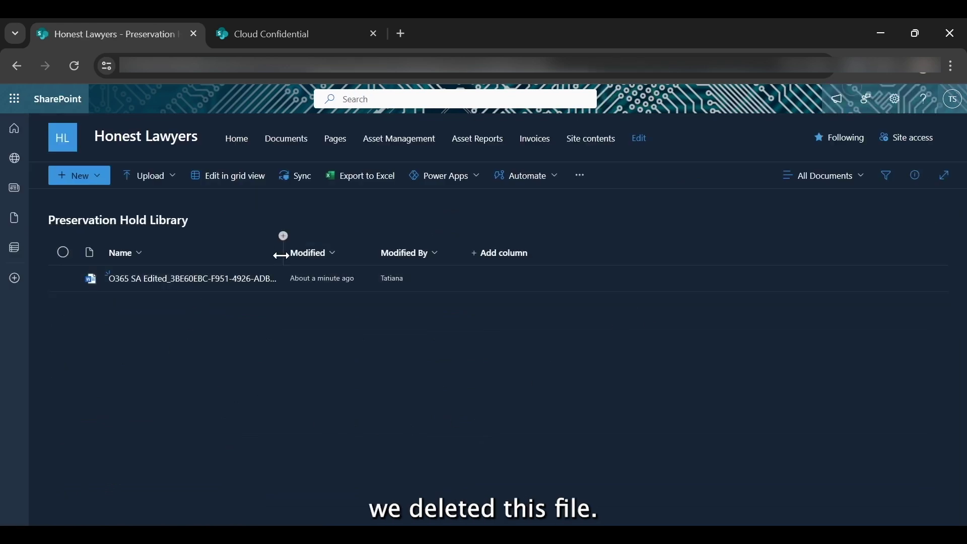
{"action": "left_click_drag", "start_coordinate": [282, 256], "coordinate": [485, 240]}
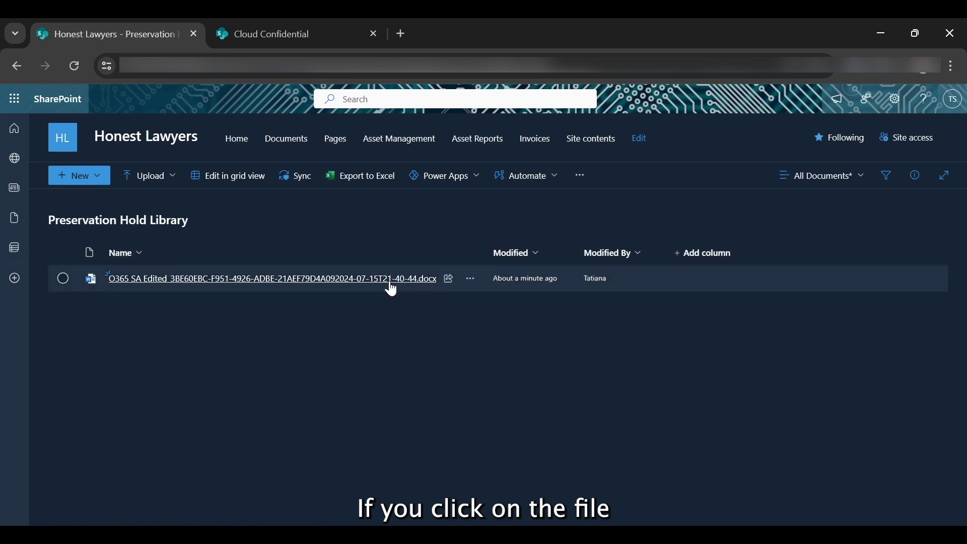
{"action": "left_click", "coordinate": [470, 280]}
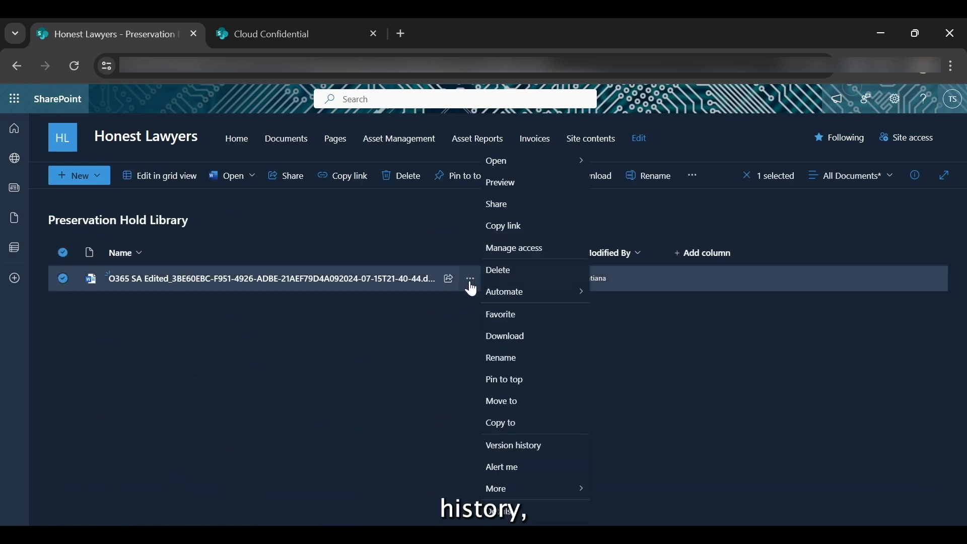
{"action": "left_click", "coordinate": [536, 450]}
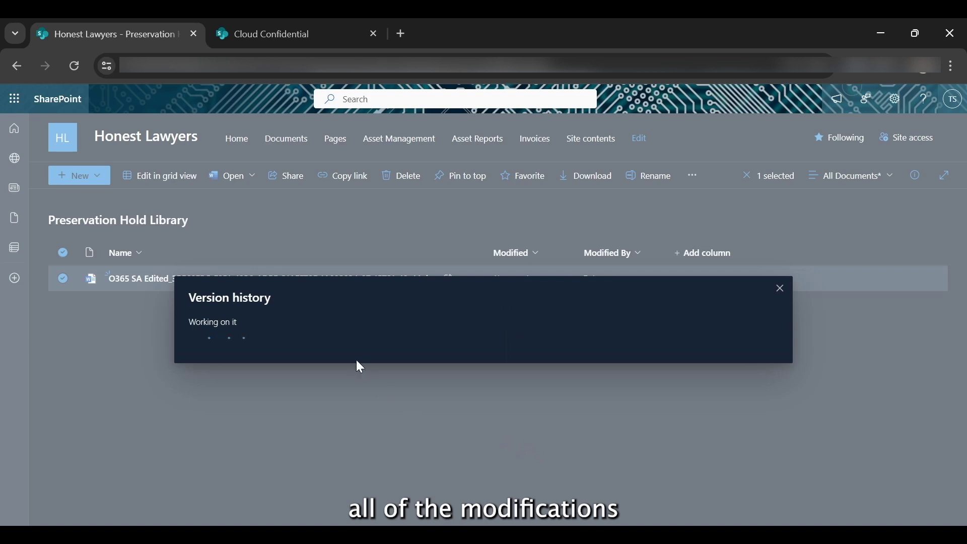